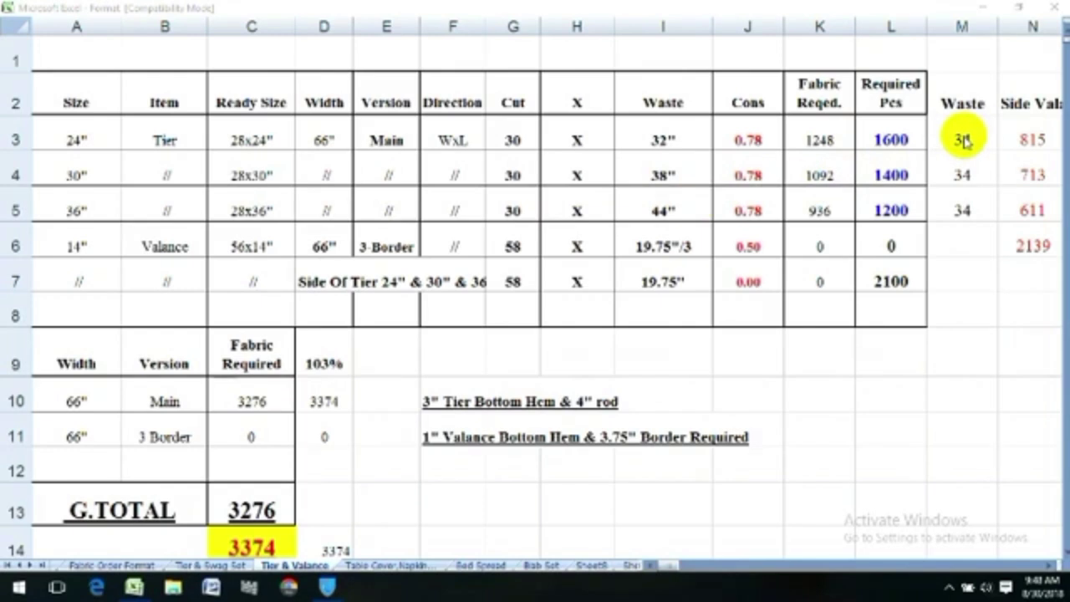
# Enter the waste calculation +66-32 for the 24" tier in cell M3.
pyautogui.click(963, 139)
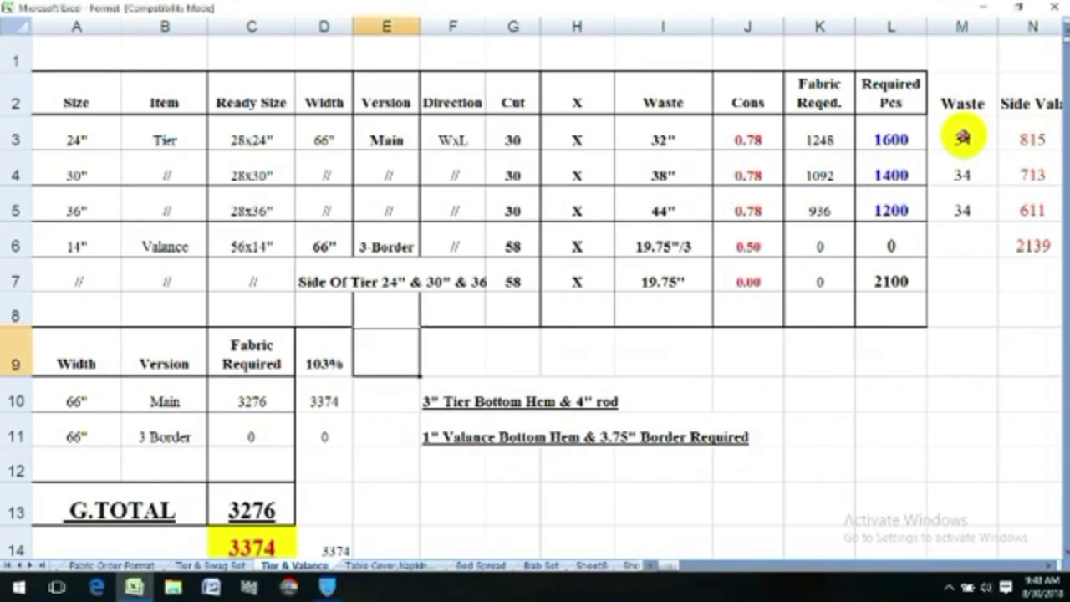
pyautogui.click(963, 139)
pyautogui.write('+')
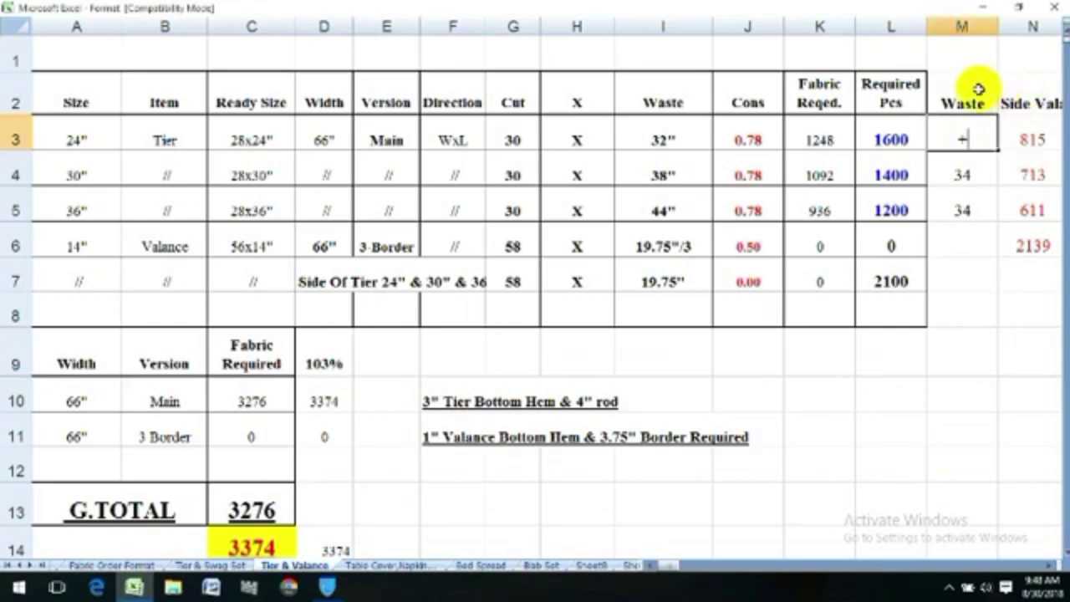
pyautogui.write('66')
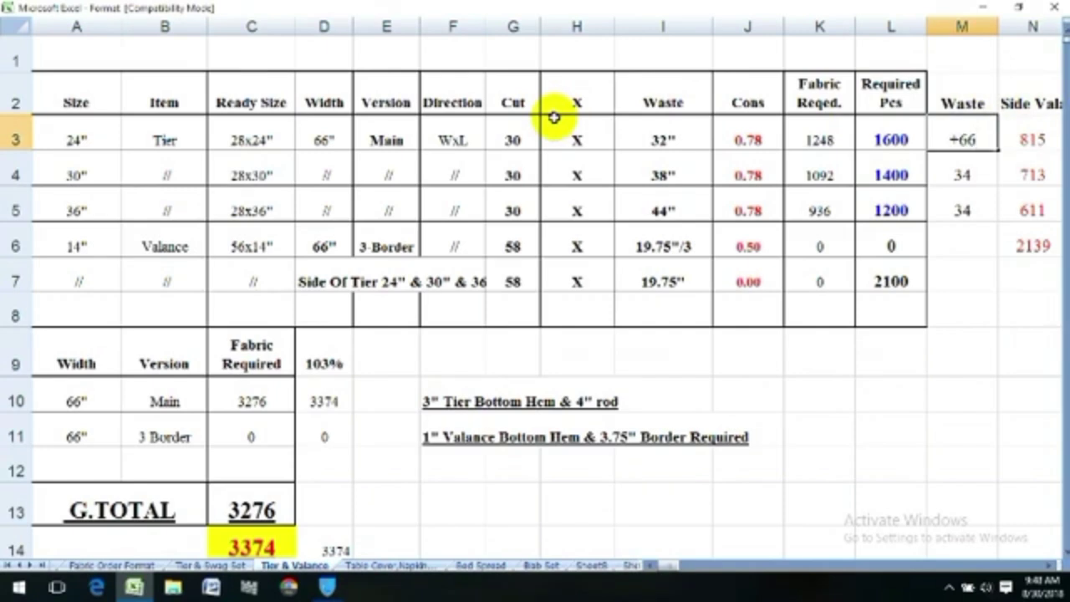
pyautogui.write('-')
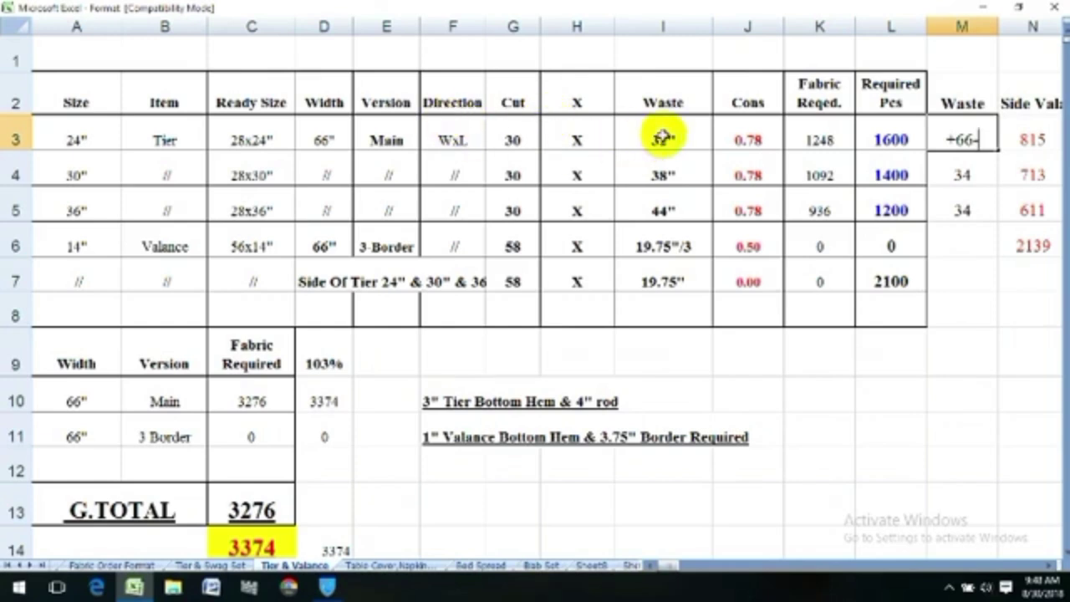
pyautogui.write('32')
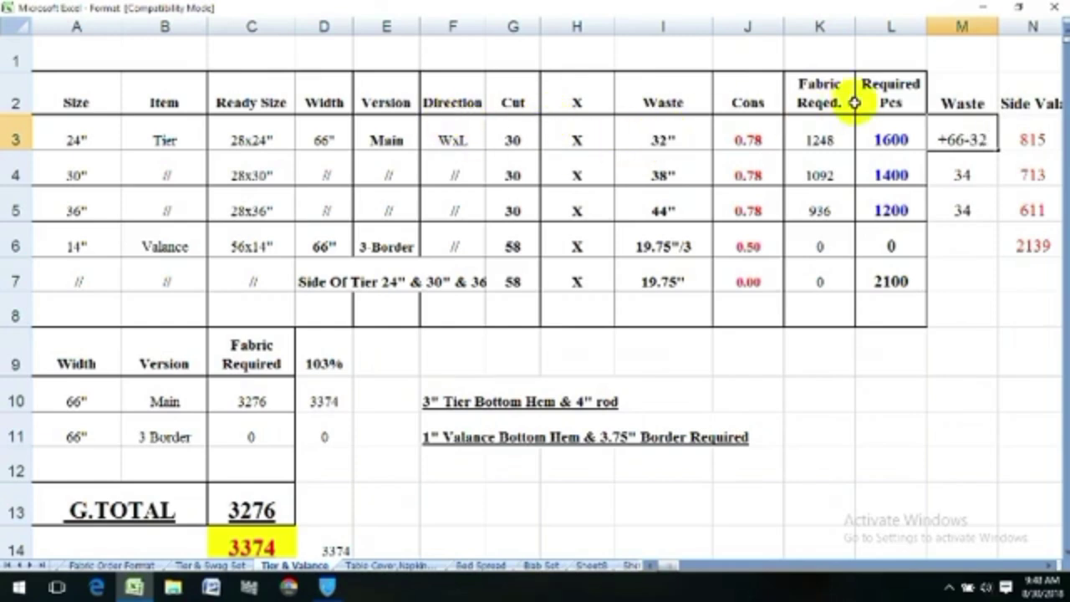
pyautogui.press('Return')
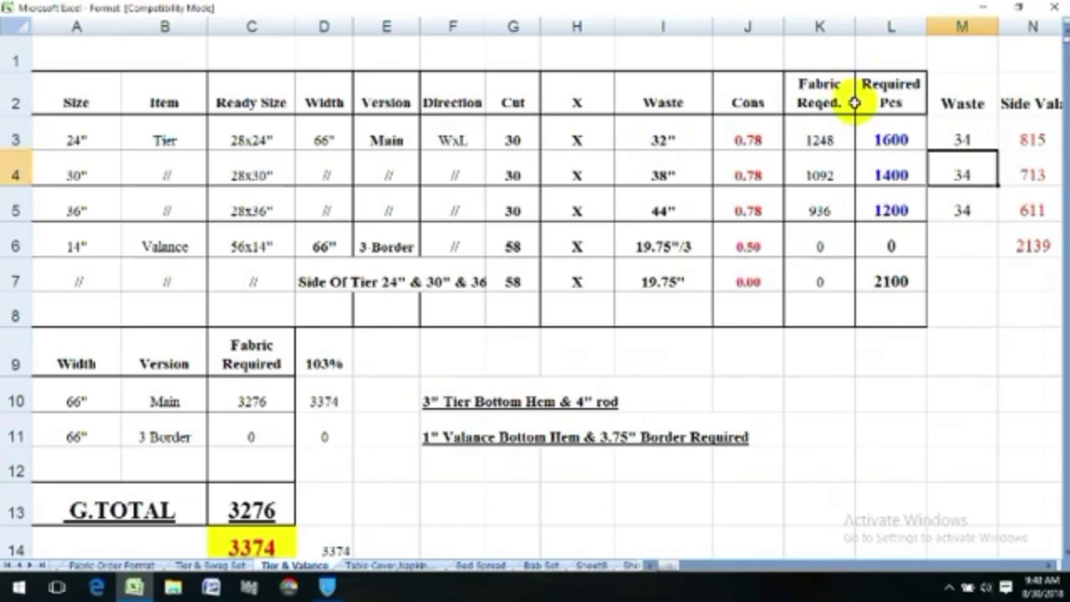
# Change the waste formula for the 30" tier in cell M4 to =66-38.
pyautogui.click(965, 139)
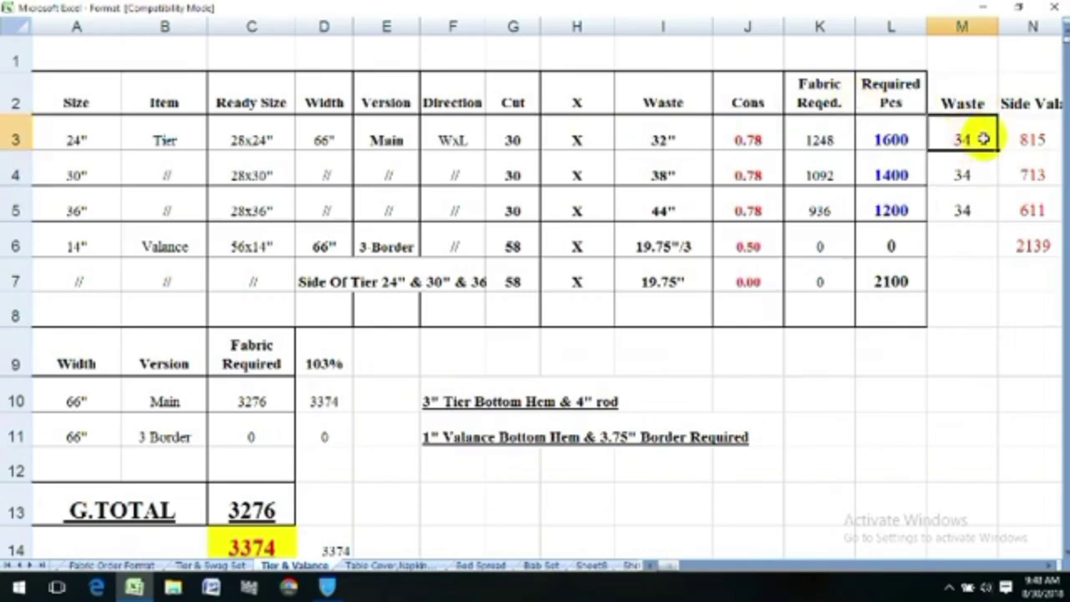
pyautogui.hotkey('shift', 'Down')
pyautogui.hotkey('shift', 'Down')
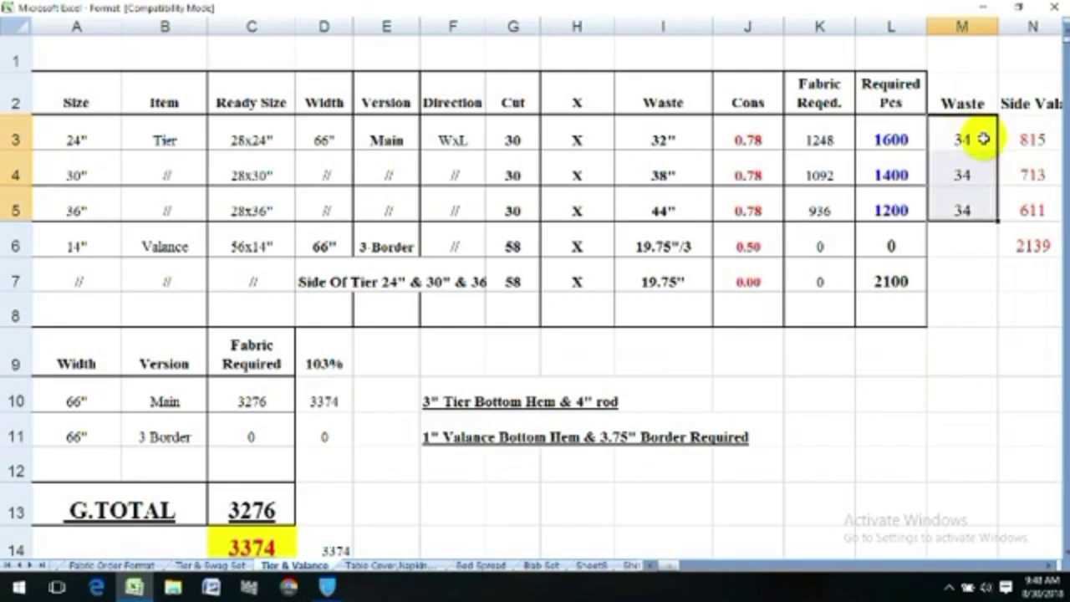
pyautogui.press('Down')
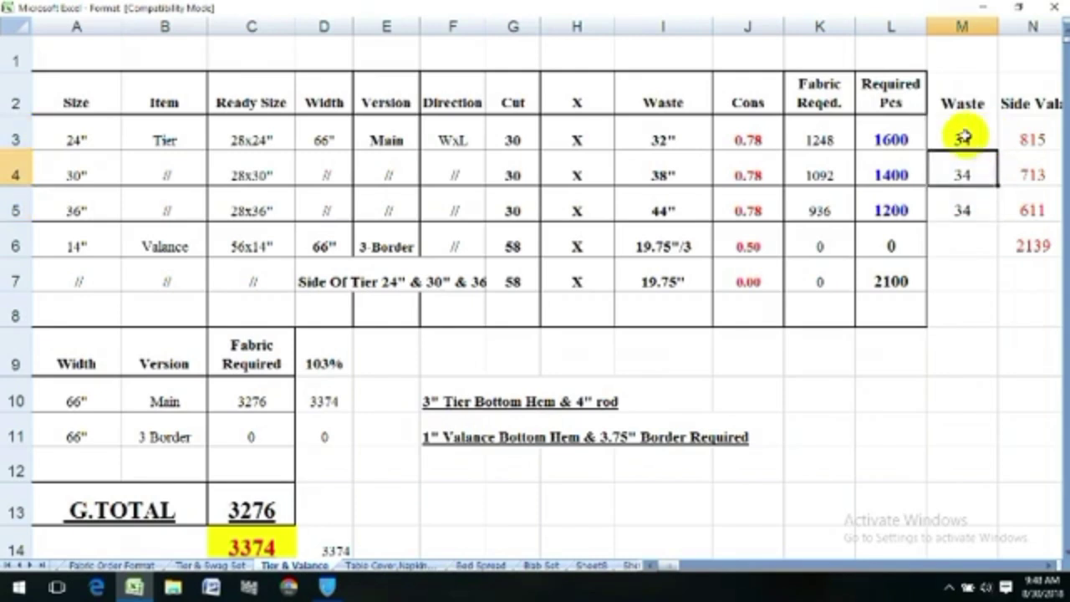
pyautogui.doubleClick(976, 174)
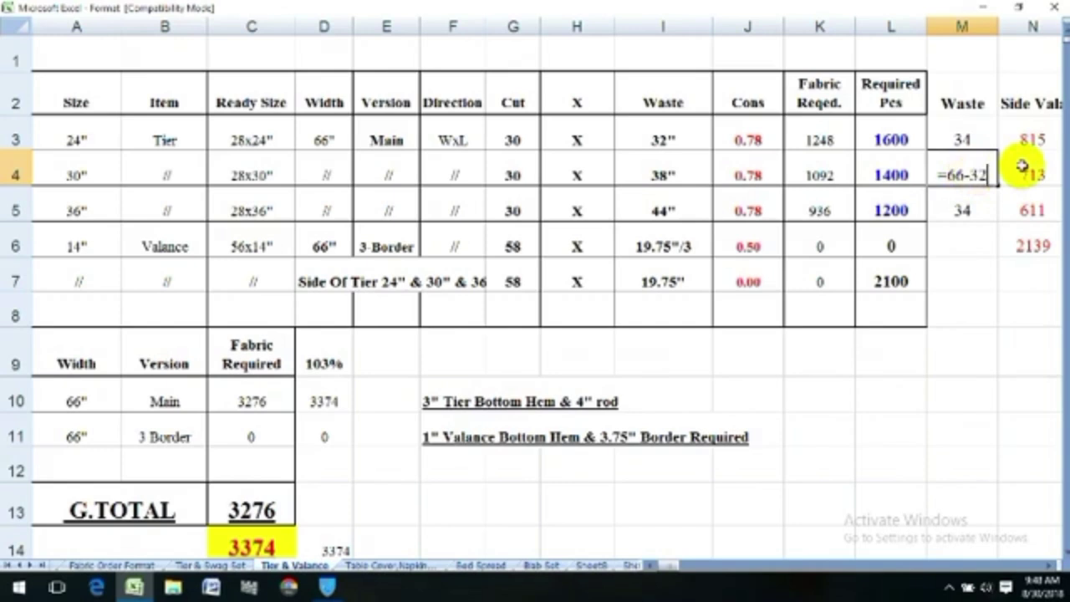
pyautogui.press('BackSpace')
pyautogui.write('8')
pyautogui.press('Return')
# Change the waste formula for the 36" tier in cell M5 to =66-44.
pyautogui.press('F2')
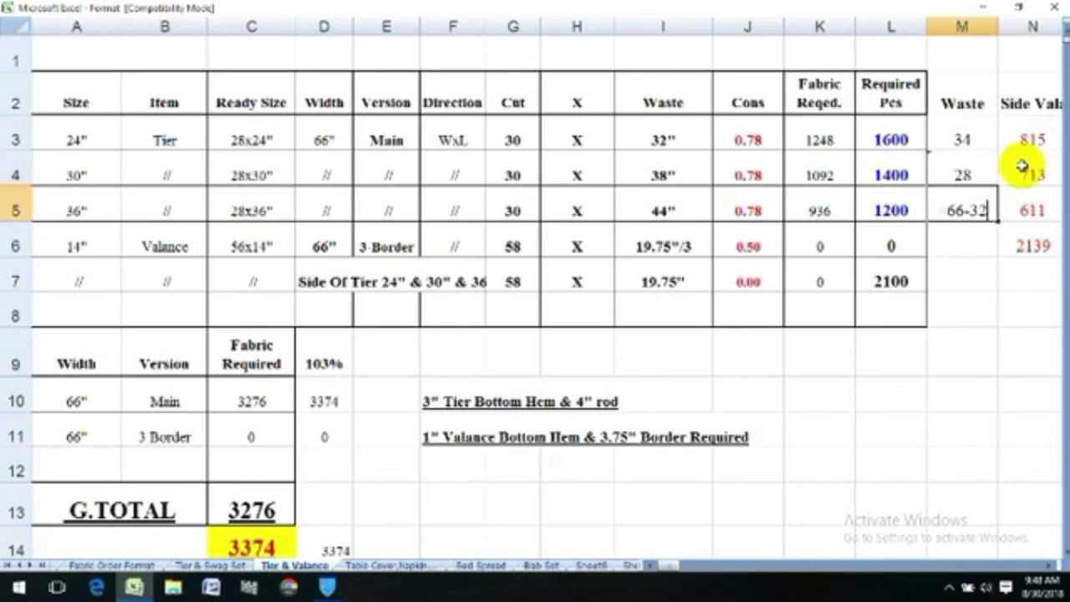
pyautogui.press('BackSpace')
pyautogui.press('BackSpace')
pyautogui.write('44')
pyautogui.press('Return')
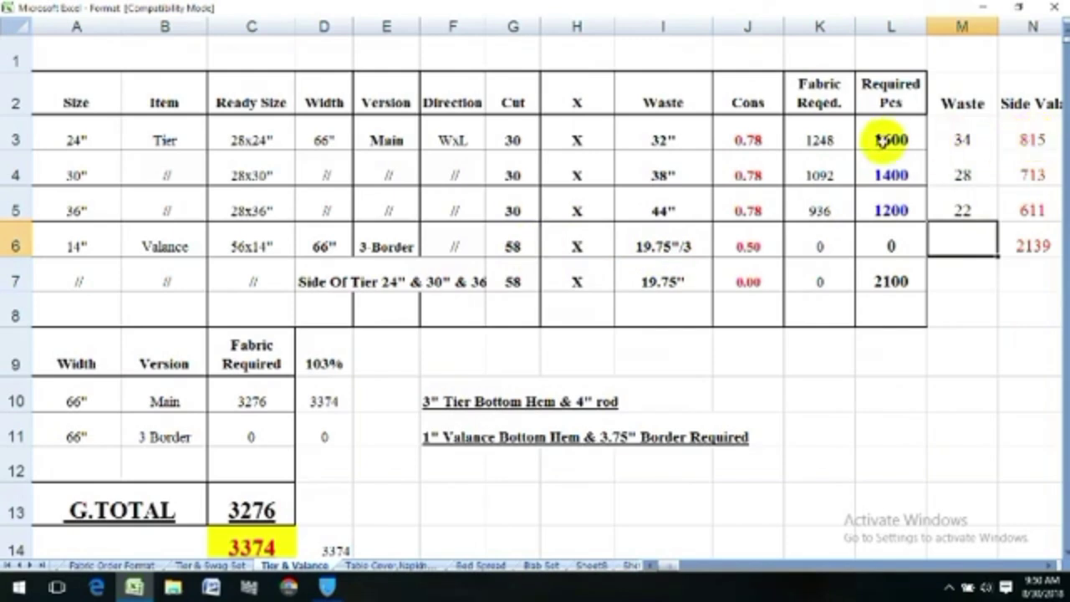
# Convert the side valance cut to centimetres in cell G9 with the formula =G7*2.54.
pyautogui.click(1024, 138)
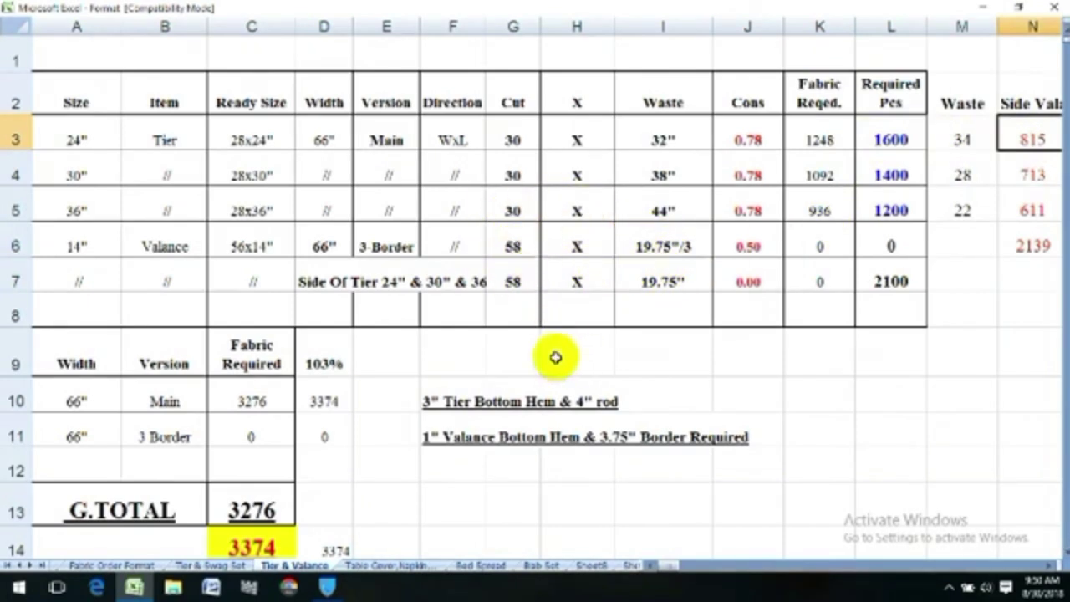
pyautogui.click(510, 350)
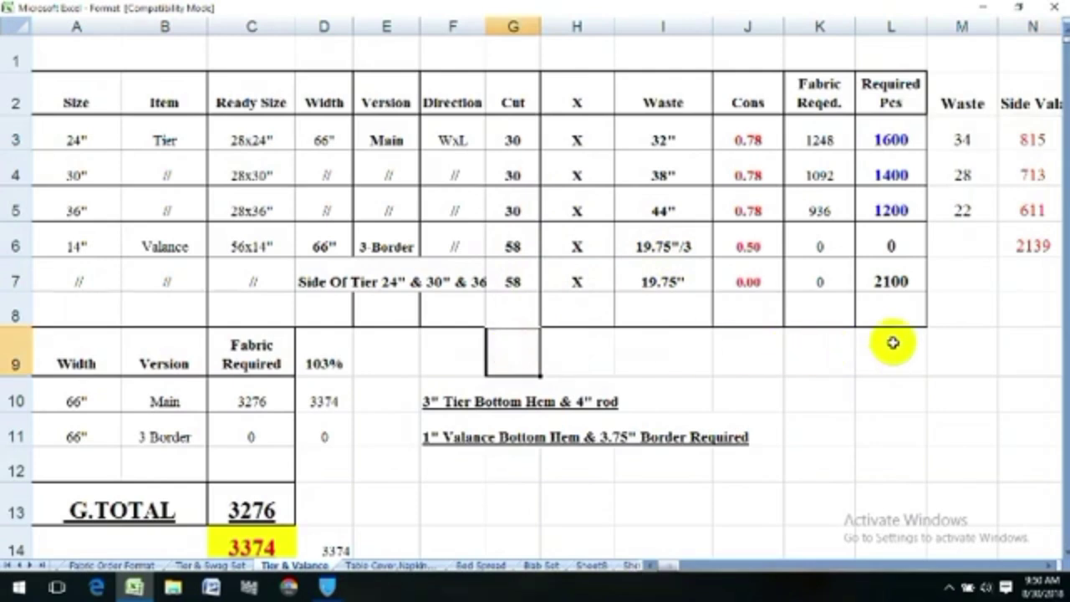
pyautogui.write('-')
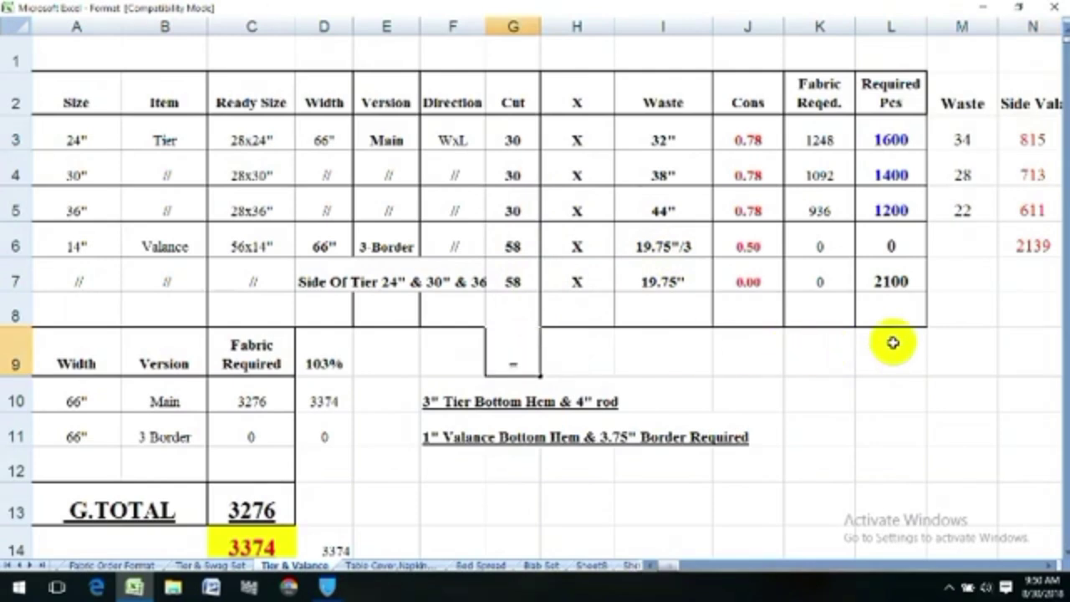
pyautogui.click(517, 279)
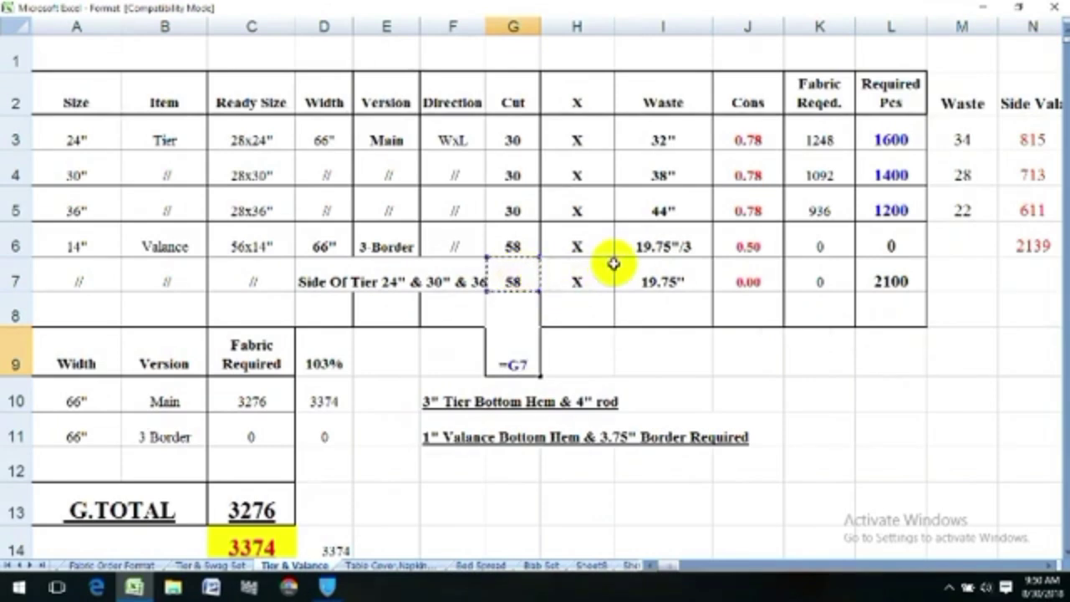
pyautogui.write('/')
pyautogui.press('BackSpace')
pyautogui.write('*')
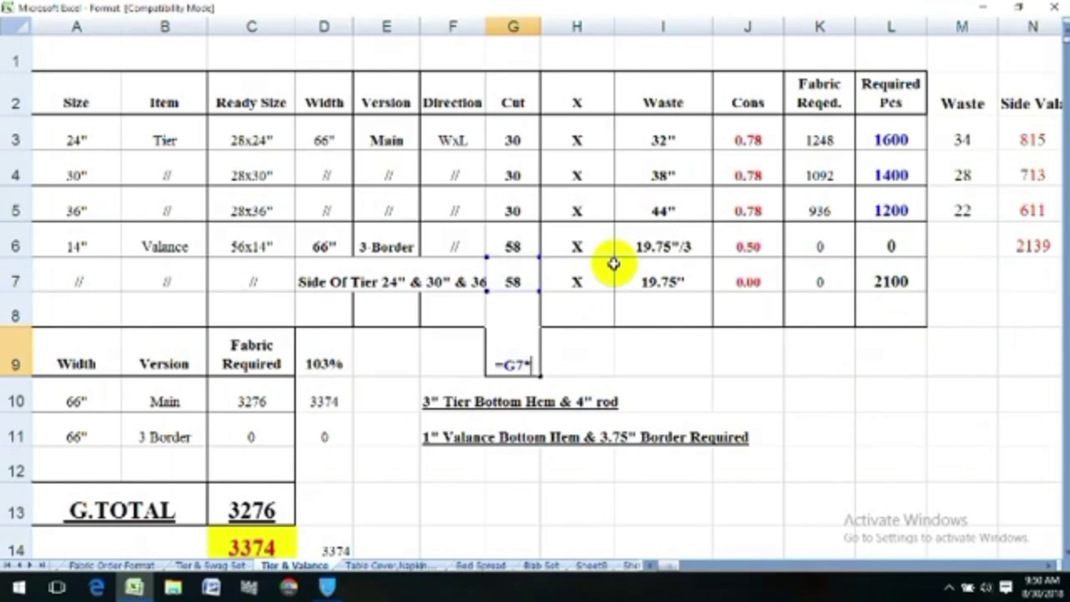
pyautogui.write('2.')
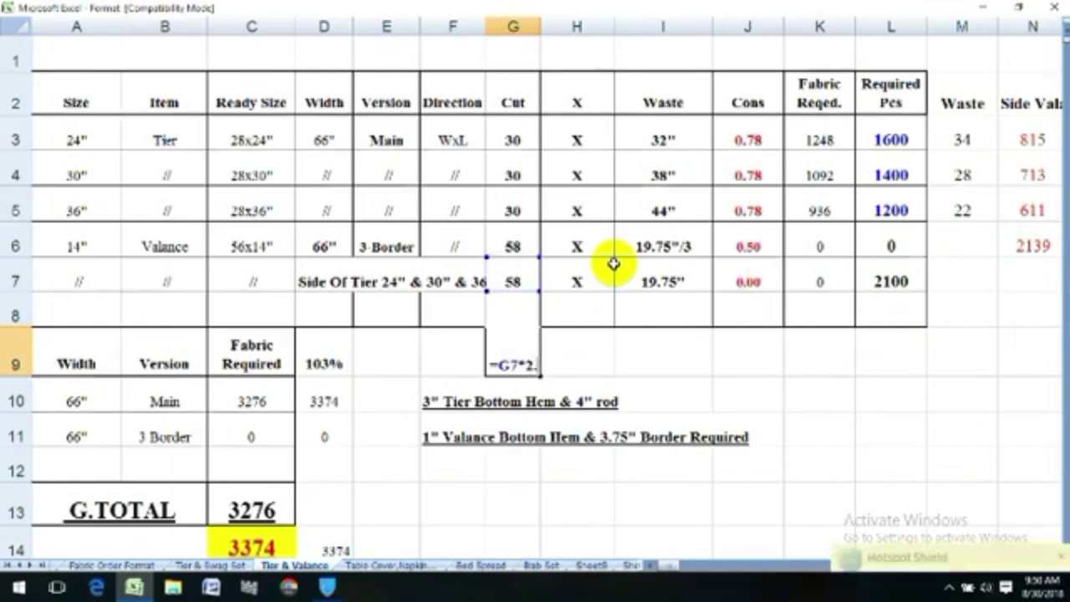
pyautogui.write('54')
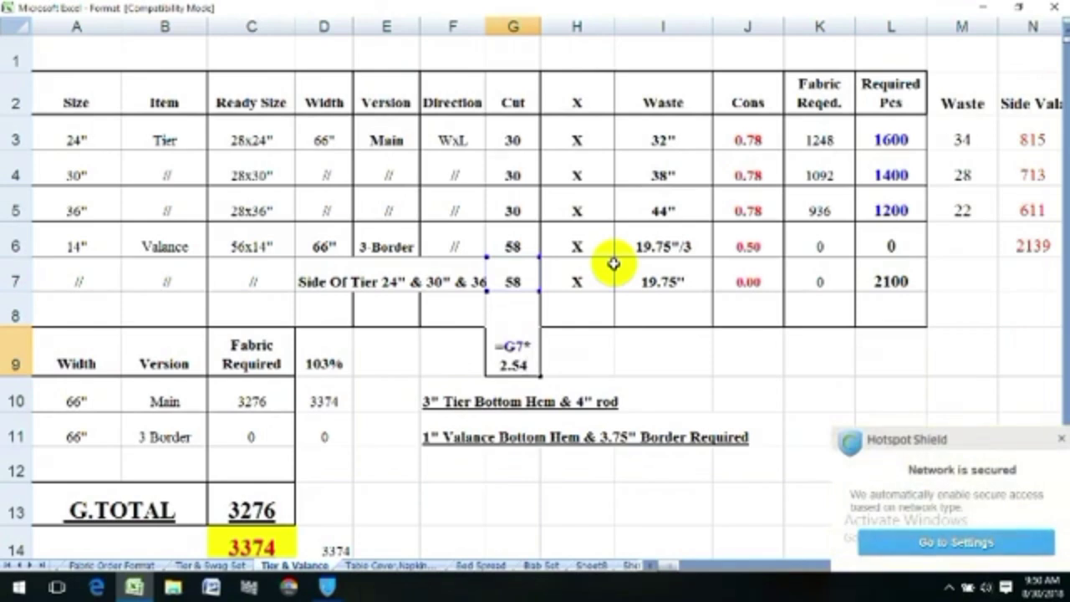
pyautogui.press('Return')
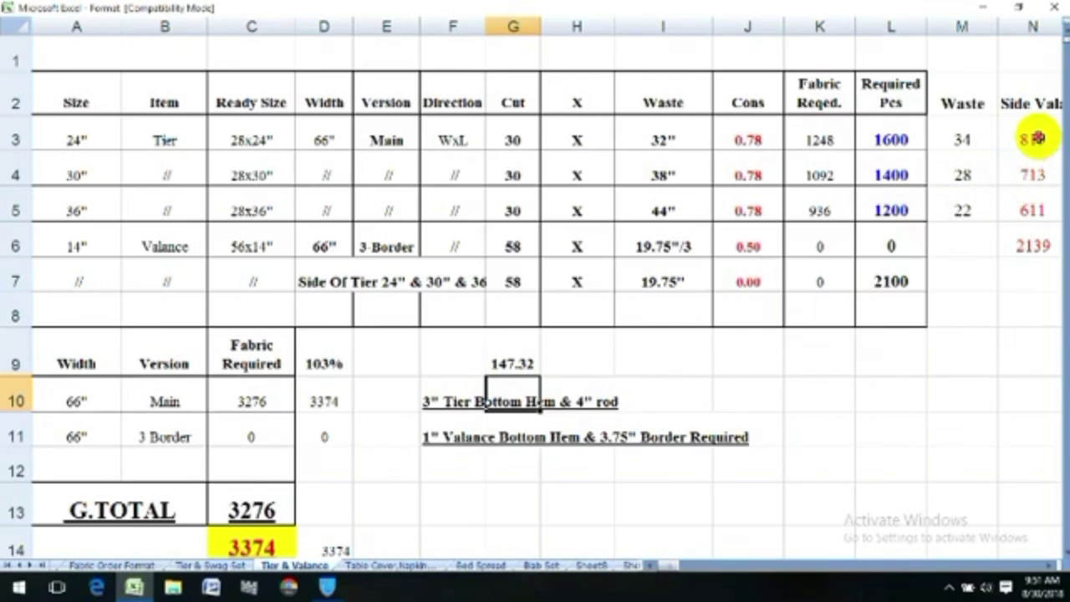
# Enter the side valance formula =K3/1.47*.97 for the 24" tier in cell N3.
pyautogui.click(1037, 138)
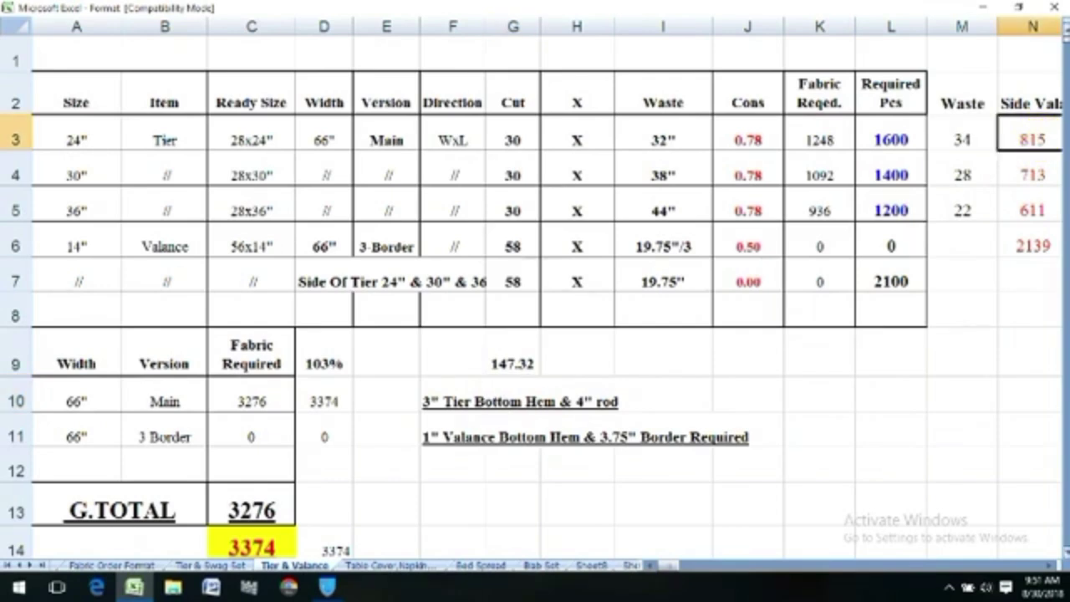
pyautogui.write('=')
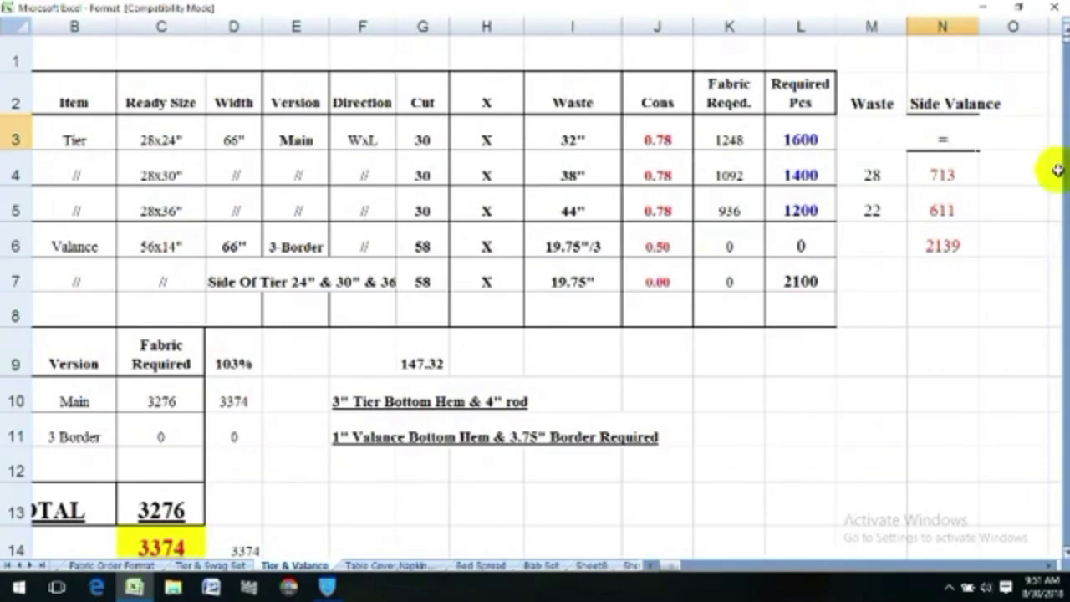
pyautogui.click(729, 139)
pyautogui.write('/')
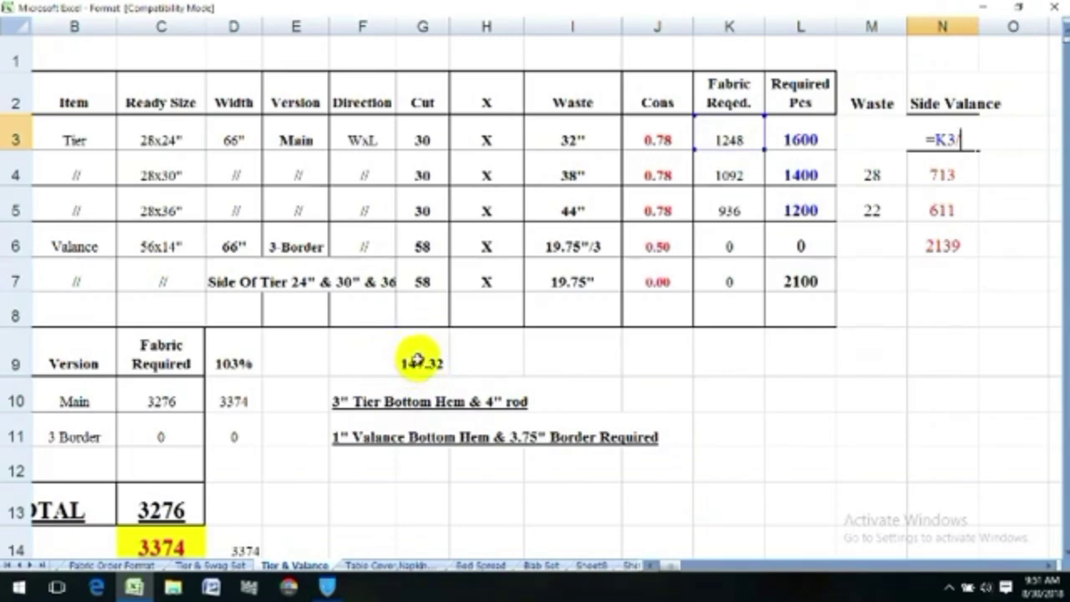
pyautogui.write('1.')
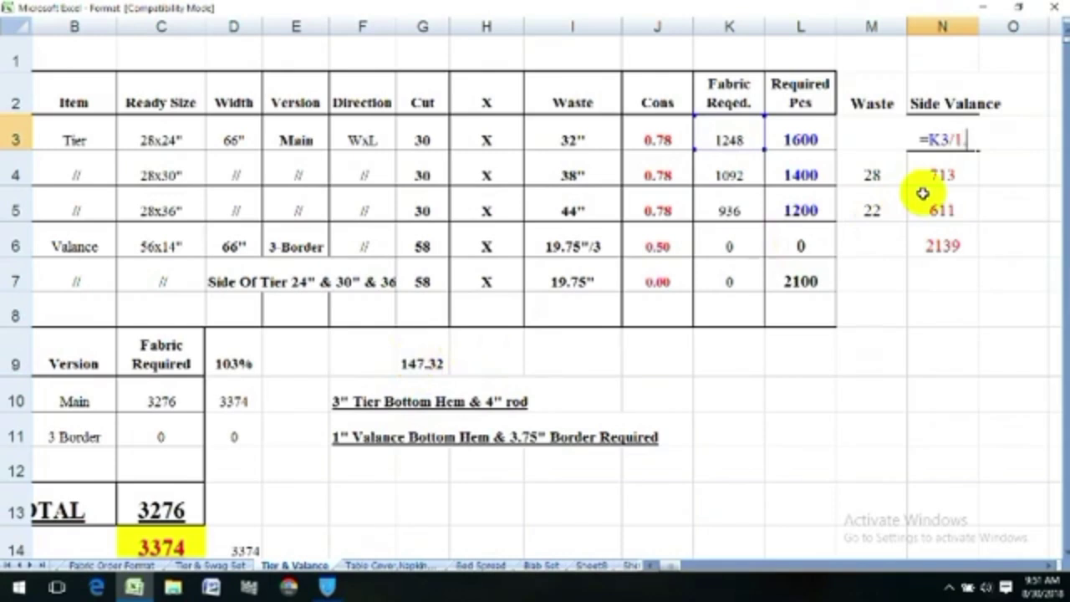
pyautogui.write('4')
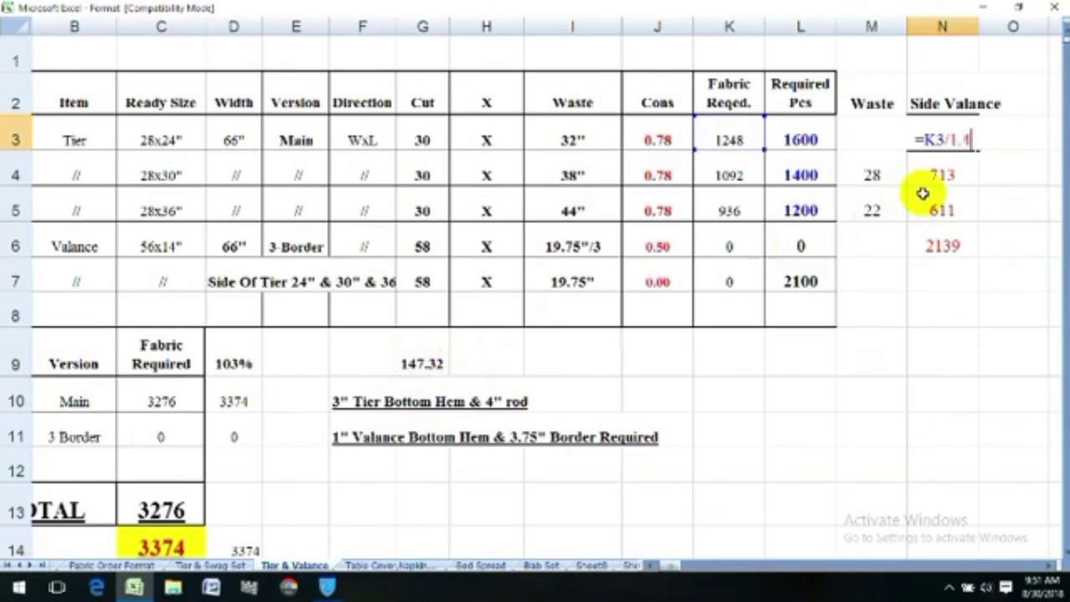
pyautogui.write('7')
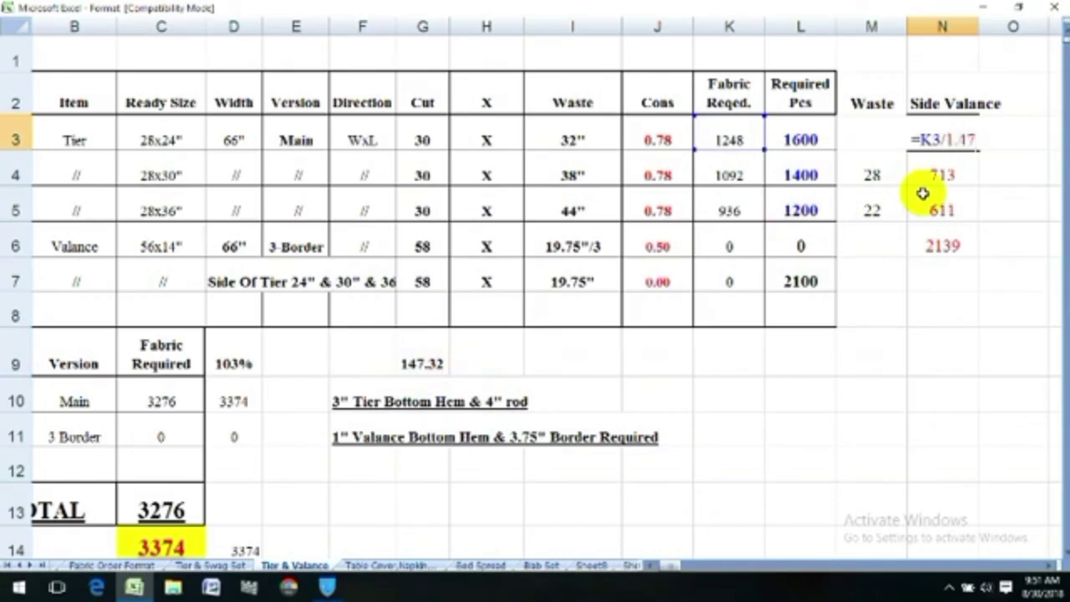
pyautogui.write('*.')
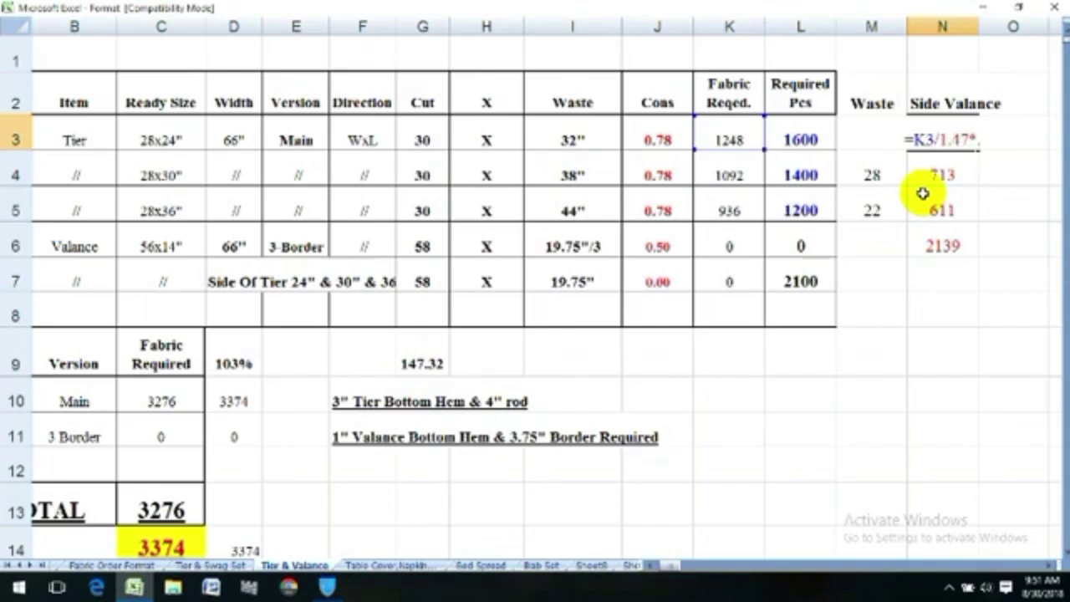
pyautogui.write('97')
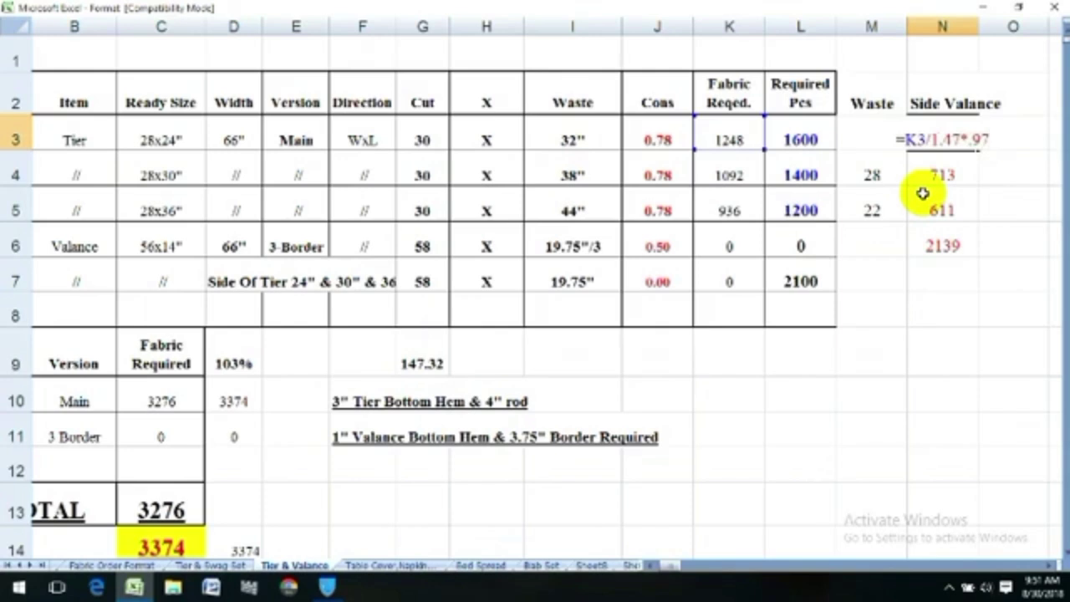
pyautogui.press('Return')
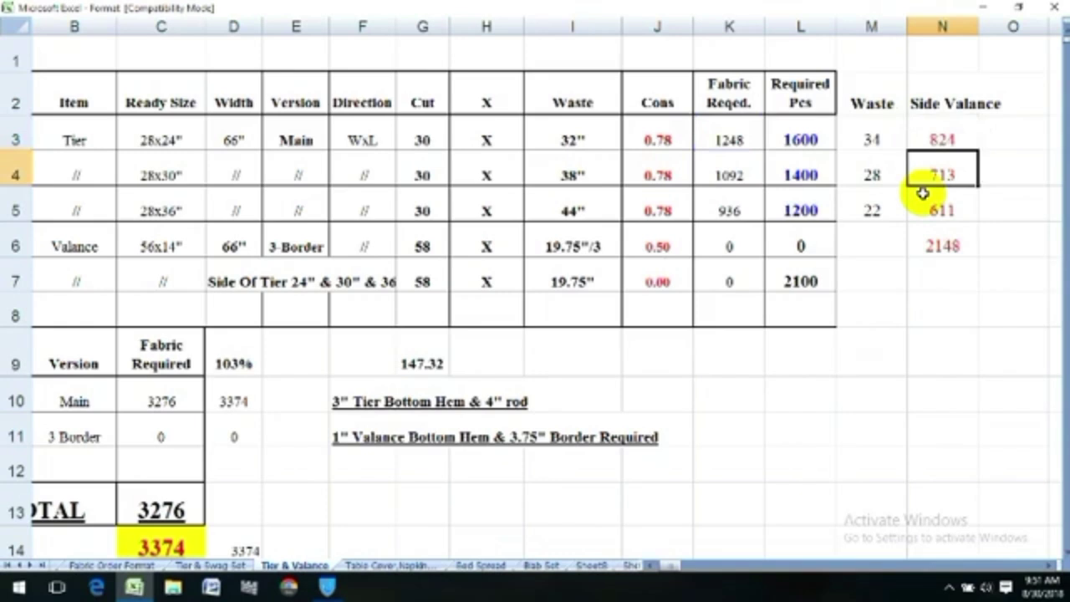
# Fill the side valance formula from N3 down to N5 and check the copied formula in N4.
pyautogui.press('Up')
pyautogui.hotkey('shift', 'Down')
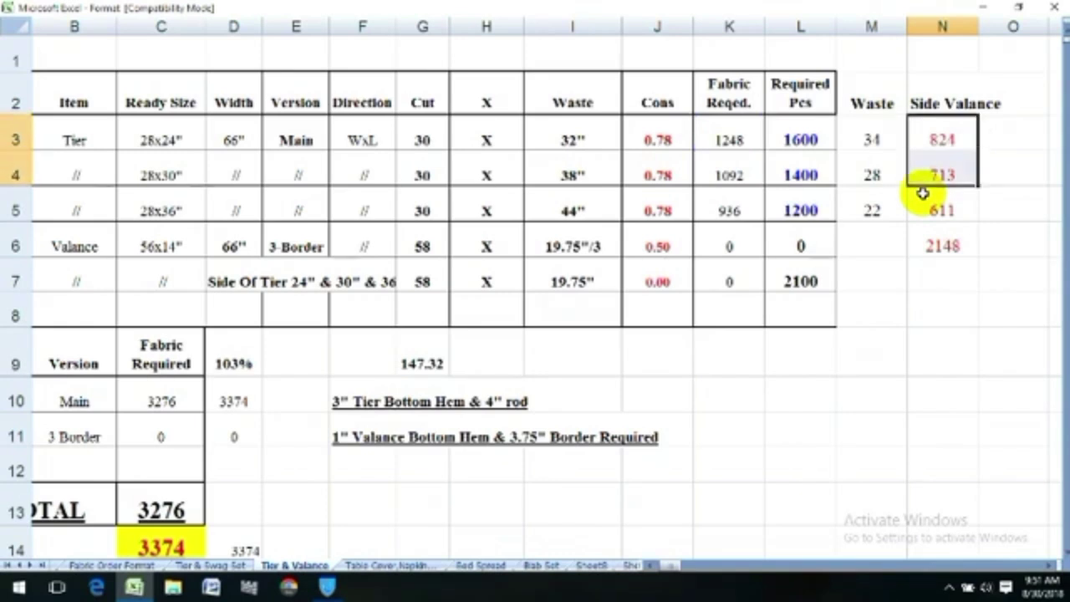
pyautogui.hotkey('shift', 'Down')
pyautogui.hotkey('ctrl', 'd')
pyautogui.click(922, 192)
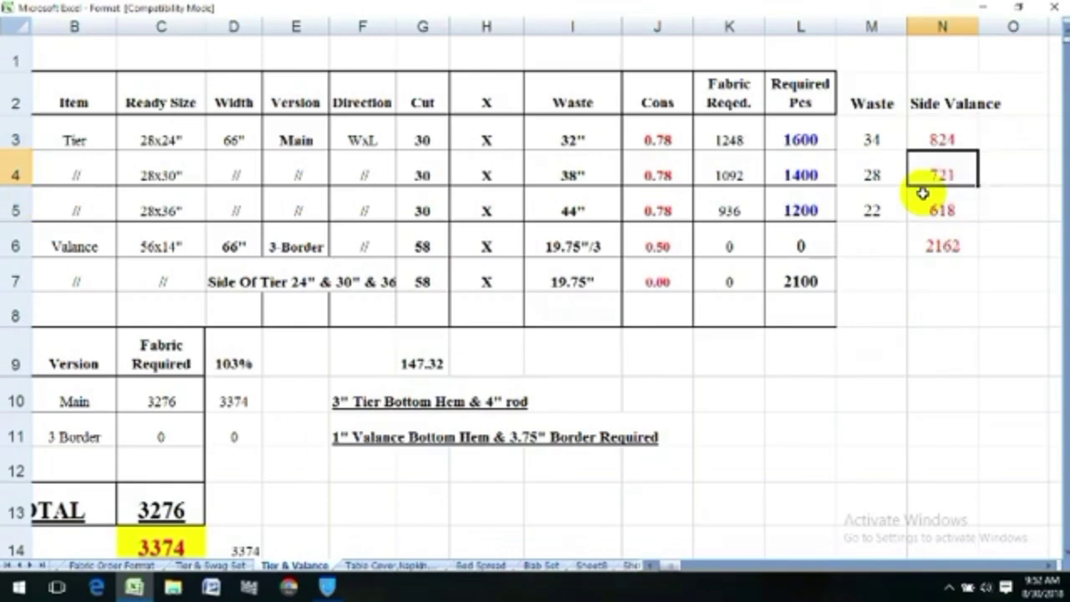
pyautogui.press('F2')
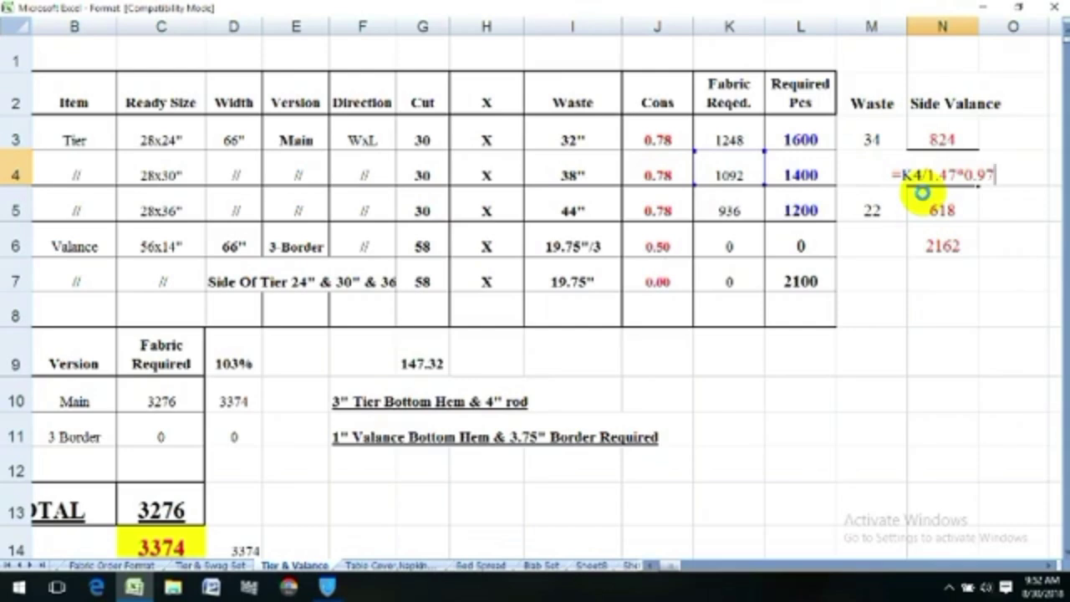
pyautogui.press('Return')
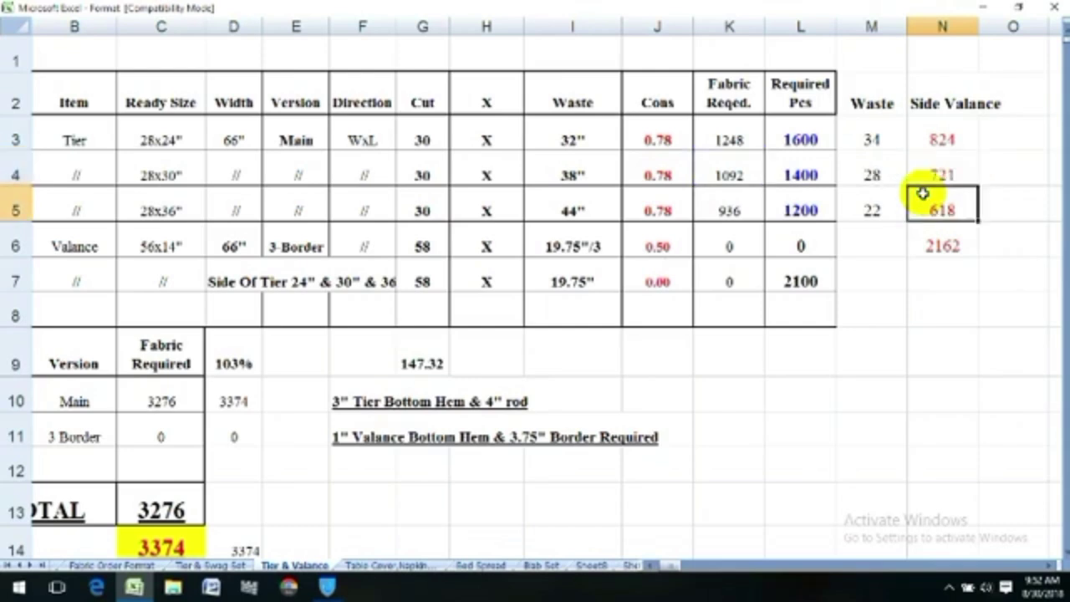
# Compare the side valance total in N6 with the required side valance pieces in L7.
pyautogui.press('Return')
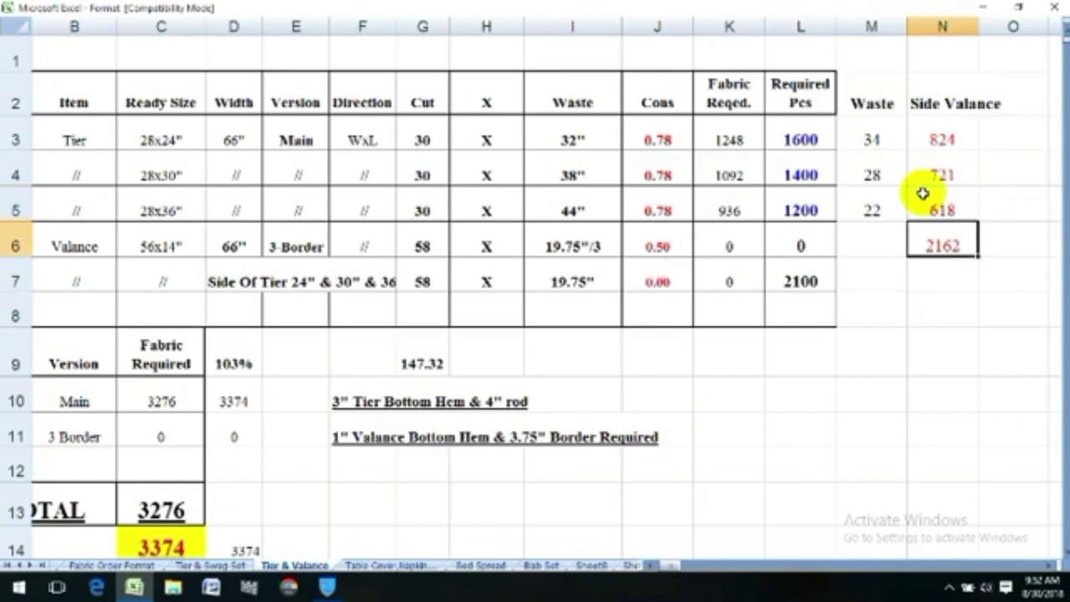
pyautogui.press('Down')
pyautogui.press('Left')
pyautogui.press('Left')
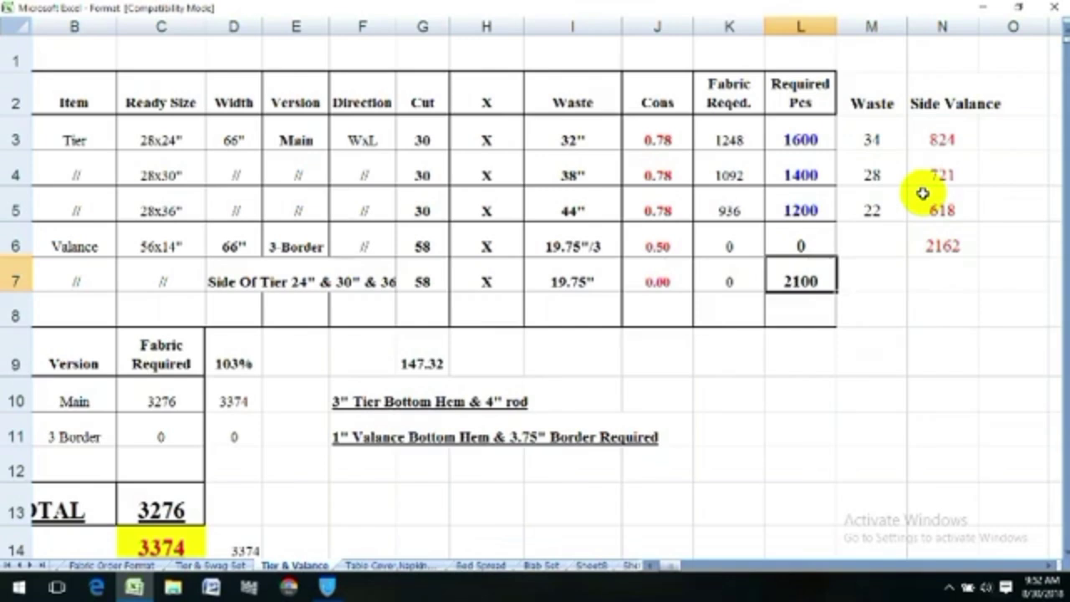
pyautogui.press('Up')
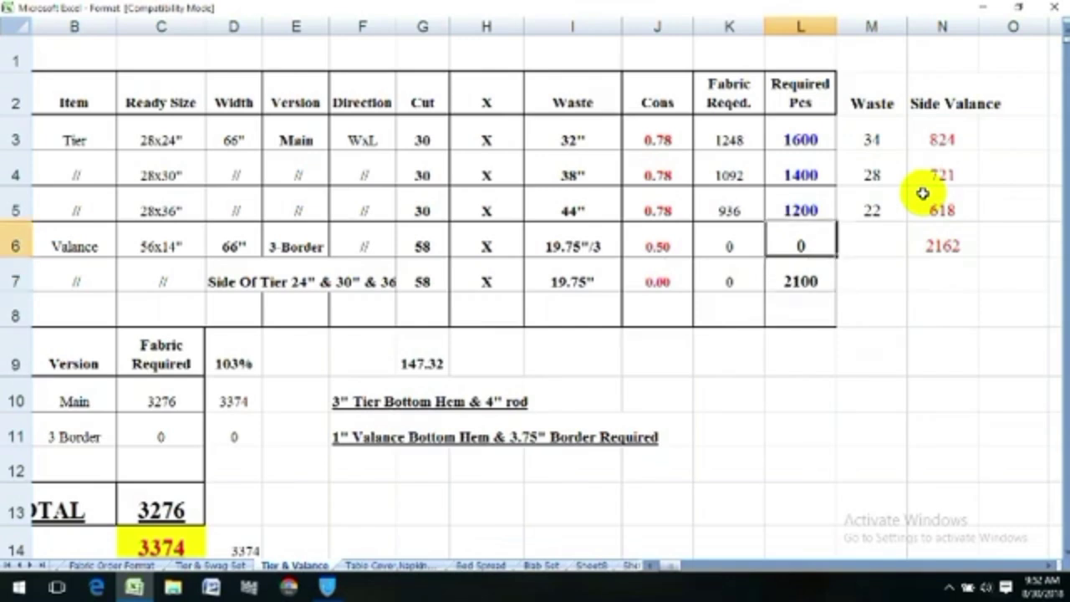
# Examine valance rows 6 and 7, from the border version and side-of-tier note across to the required pieces.
pyautogui.press('Left')
pyautogui.press('Left')
pyautogui.press('Left')
pyautogui.press('Left')
pyautogui.press('Left')
pyautogui.press('Left')
pyautogui.press('Left')
pyautogui.press('Left')
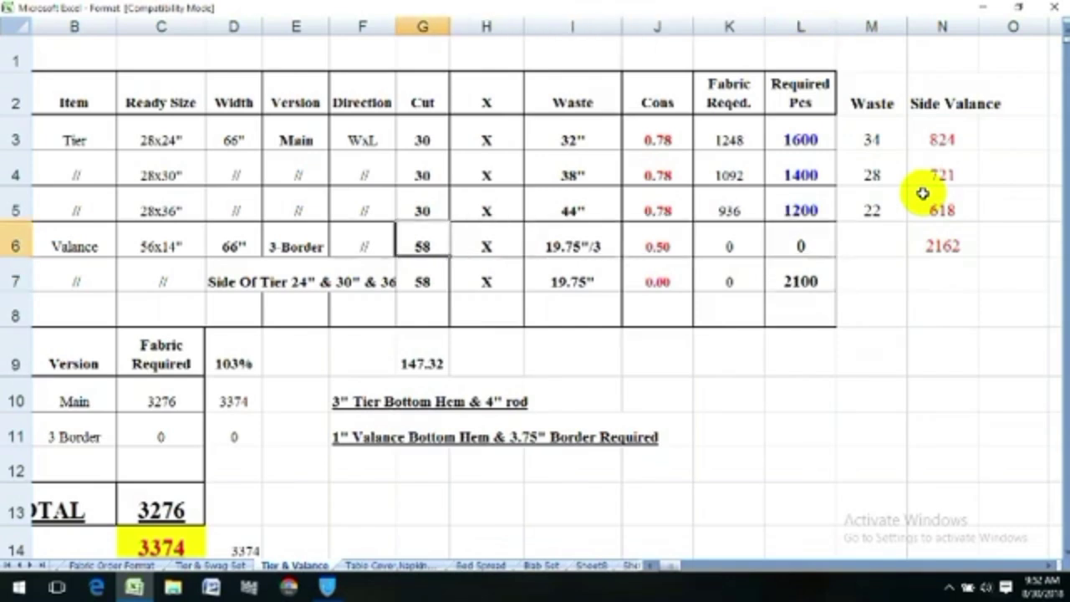
pyautogui.press('Right')
pyautogui.press('Down')
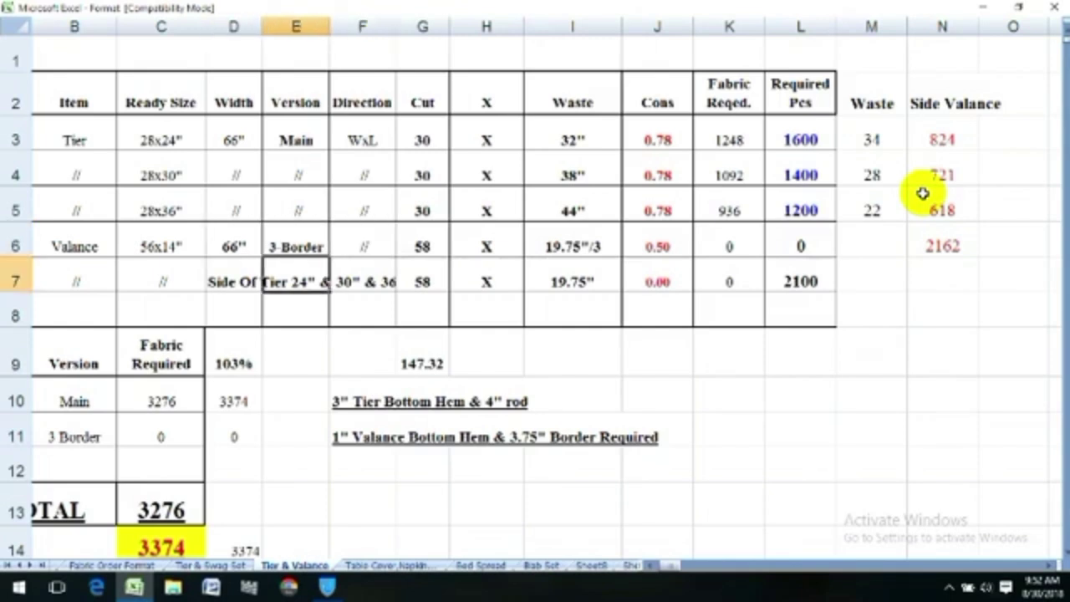
pyautogui.press('Right')
pyautogui.press('Right')
pyautogui.press('Right')
pyautogui.press('Right')
pyautogui.press('Right')
pyautogui.press('Right')
pyautogui.press('Right')
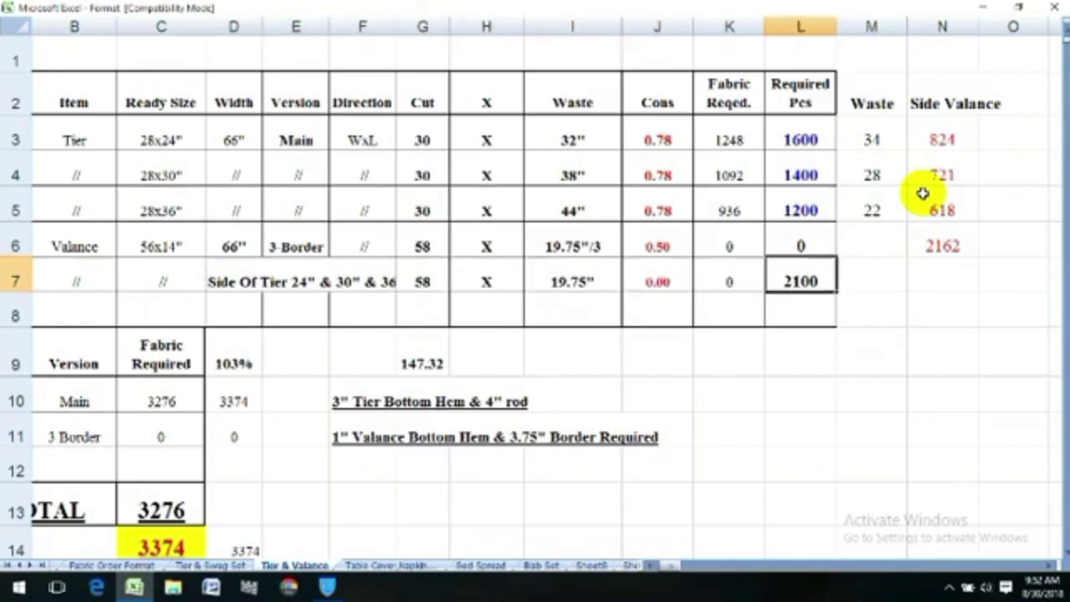
# Check the size column entries from the side valance row up to the 30" tier.
pyautogui.press('Down')
pyautogui.press('Left')
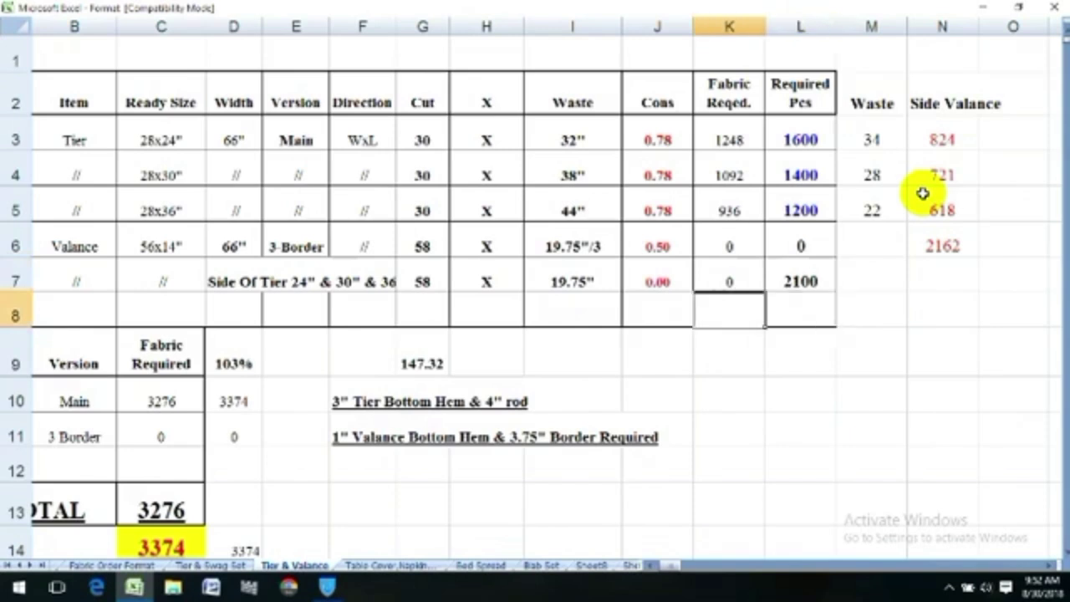
pyautogui.press('Left')
pyautogui.press('Left')
pyautogui.press('Left')
pyautogui.press('Left')
pyautogui.press('Left')
pyautogui.press('Left')
pyautogui.press('Left')
pyautogui.press('Left')
pyautogui.press('Left')
pyautogui.press('Left')
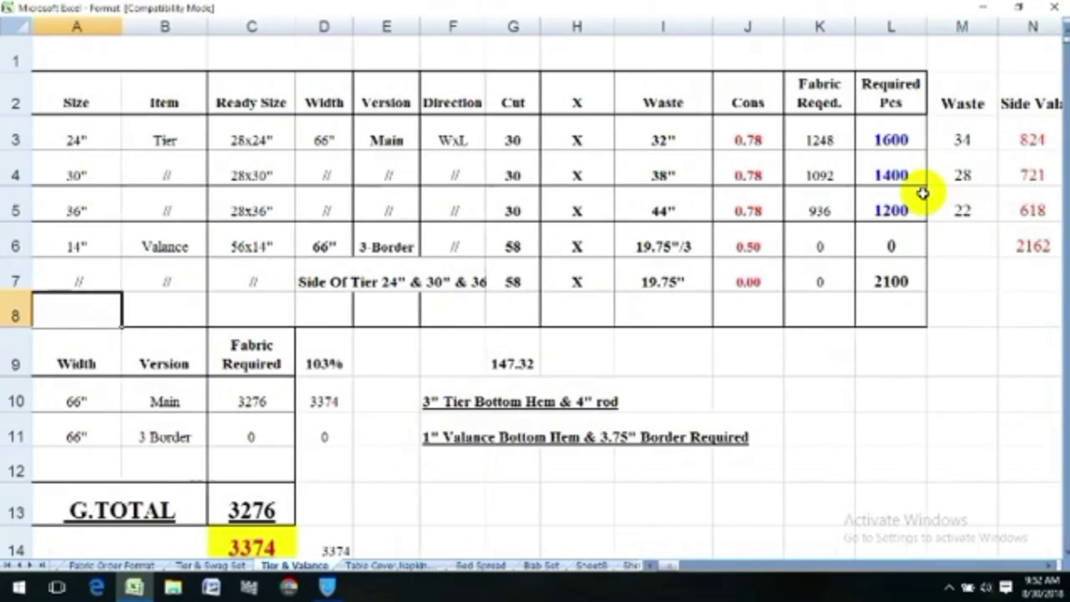
pyautogui.press('Up')
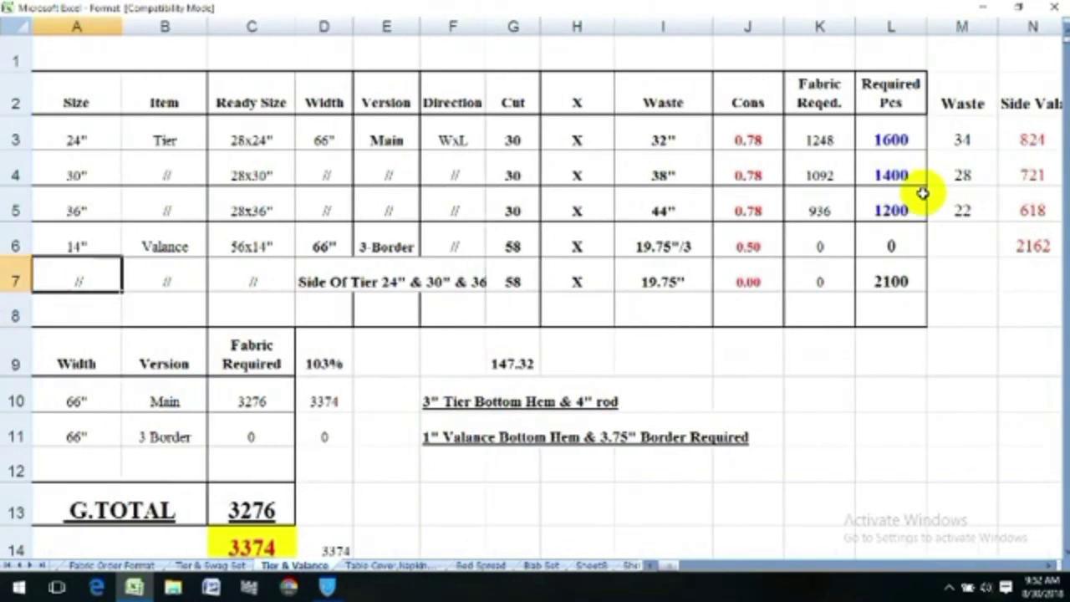
pyautogui.press('Up')
pyautogui.press('Up')
pyautogui.press('Up')
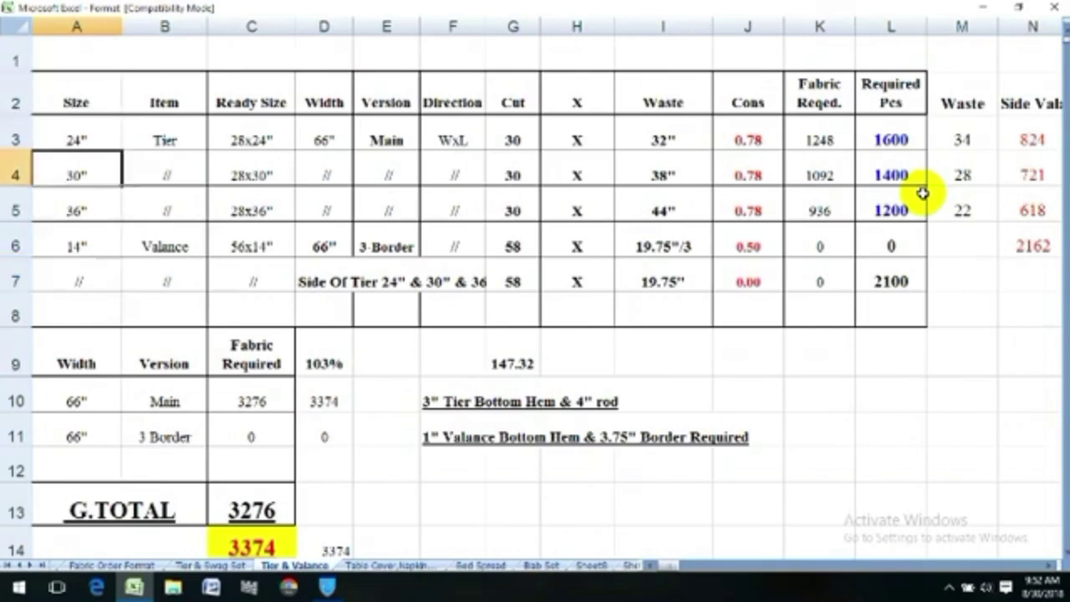
# Follow the side valance row 7 across its cut, waste and required pieces to the Side Valance column.
pyautogui.press('Right')
pyautogui.press('Right')
pyautogui.press('Right')
pyautogui.press('Right')
pyautogui.press('Right')
pyautogui.press('Right')
pyautogui.press('Down')
pyautogui.press('Down')
pyautogui.press('Down')
pyautogui.press('Right')
pyautogui.press('Right')
pyautogui.press('Right')
pyautogui.press('Right')
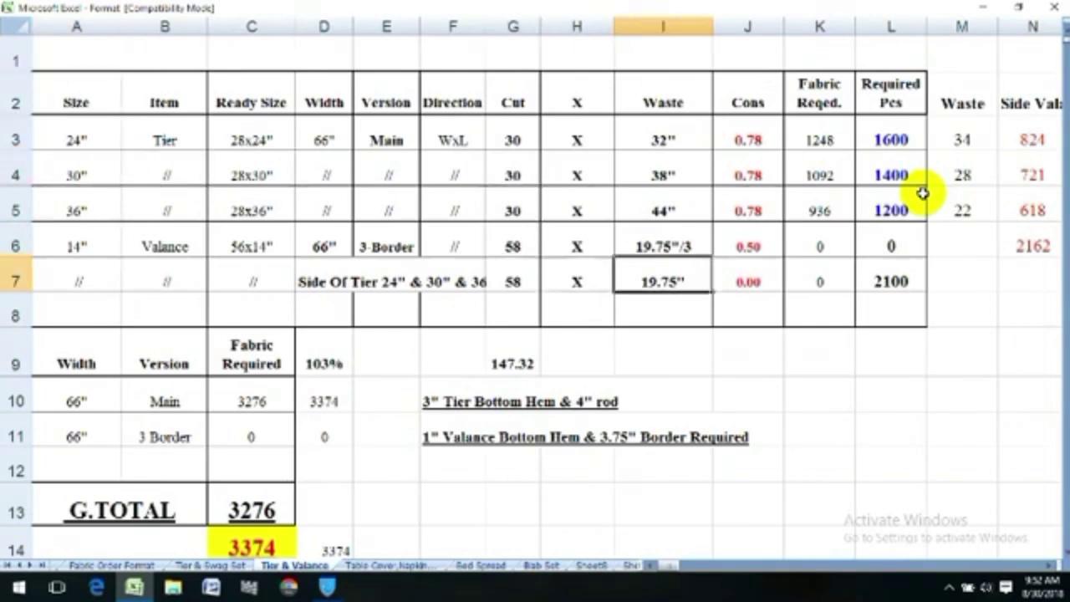
pyautogui.press('Right')
pyautogui.press('Right')
pyautogui.press('Right')
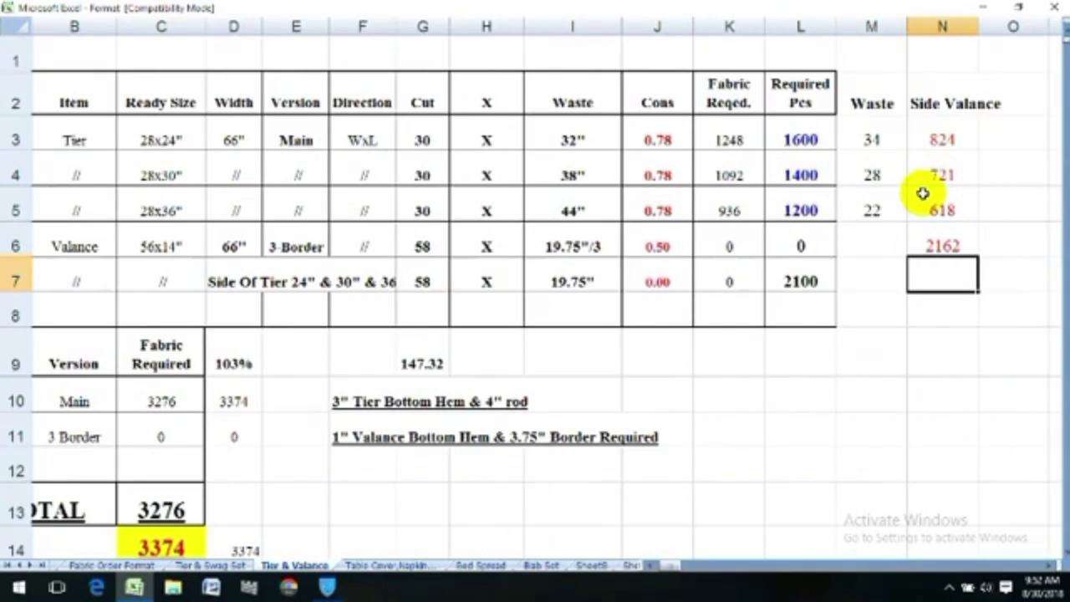
# Review the Side Valance results from the total up to the 24" tier in N3, alongside the full requirement table.
pyautogui.press('Up')
pyautogui.press('Up')
pyautogui.press('Up')
pyautogui.press('Up')
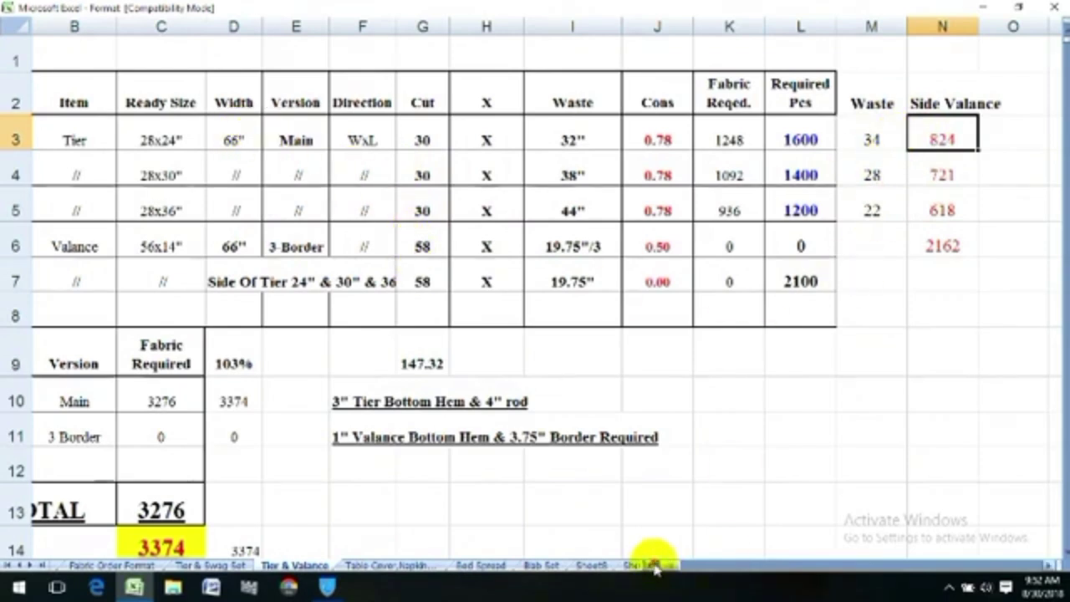
pyautogui.hscroll(-1, 655, 567)
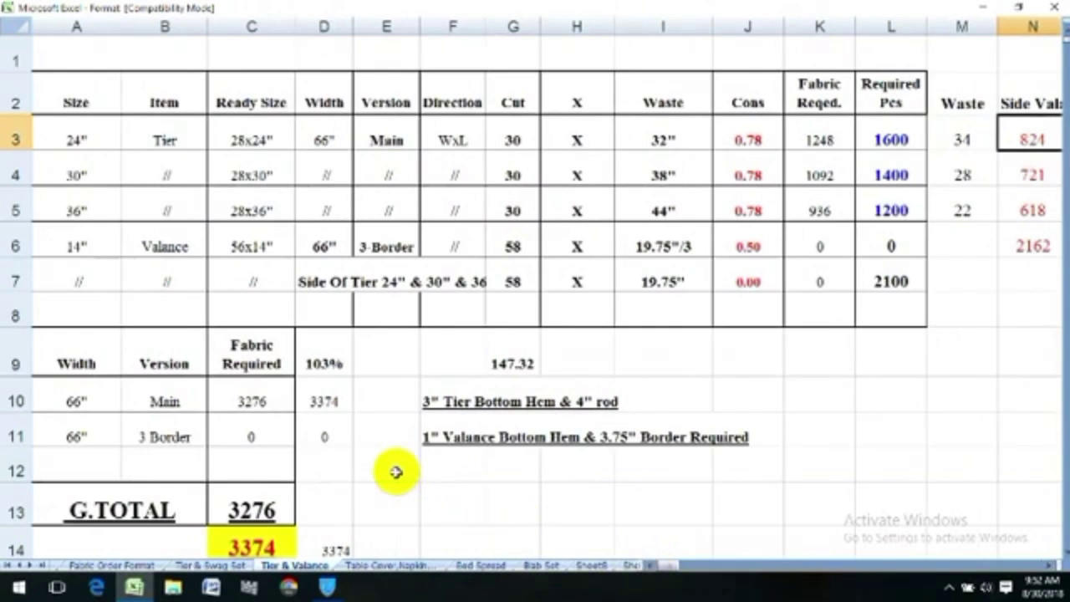